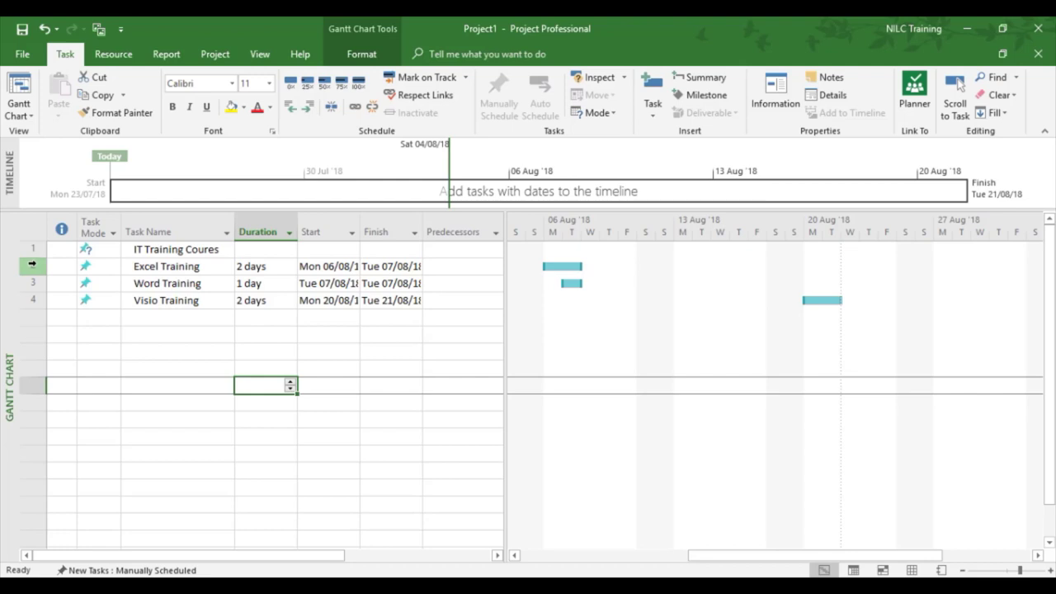
# Step: Check the task mode choices for the Excel Training task without changing its scheduling mode
pyautogui.moveTo(31, 264); pyautogui.dragTo(32, 300)
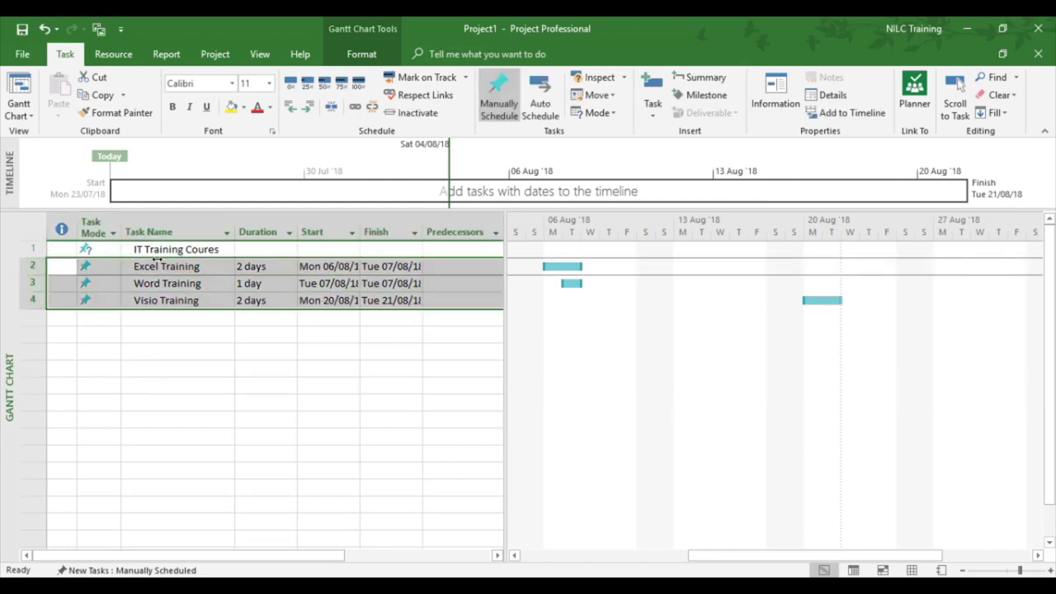
pyautogui.click(187, 332)
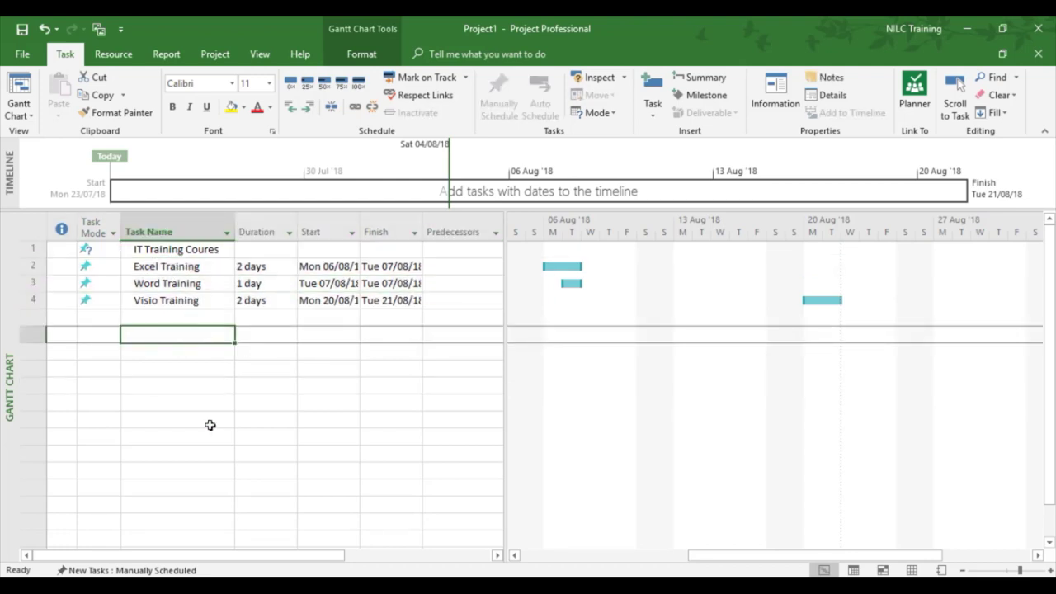
pyautogui.click(98, 269)
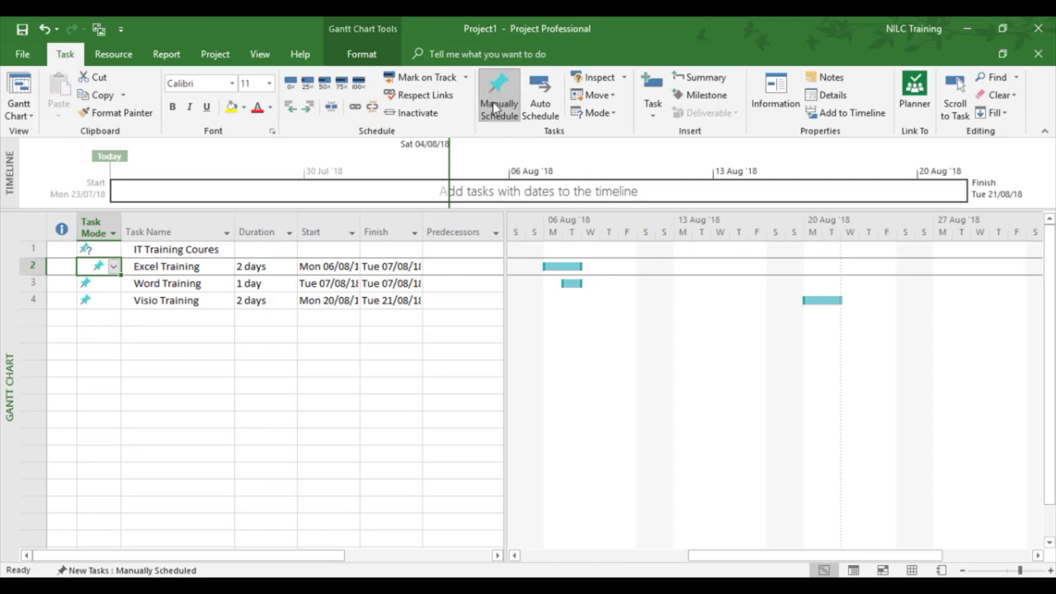
pyautogui.click(168, 367)
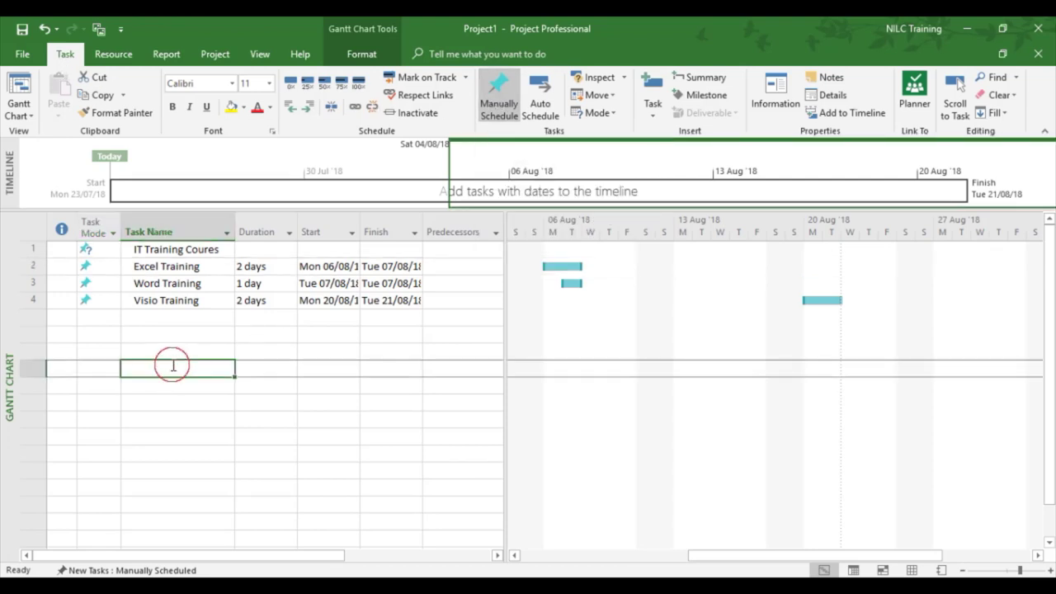
pyautogui.click(99, 269)
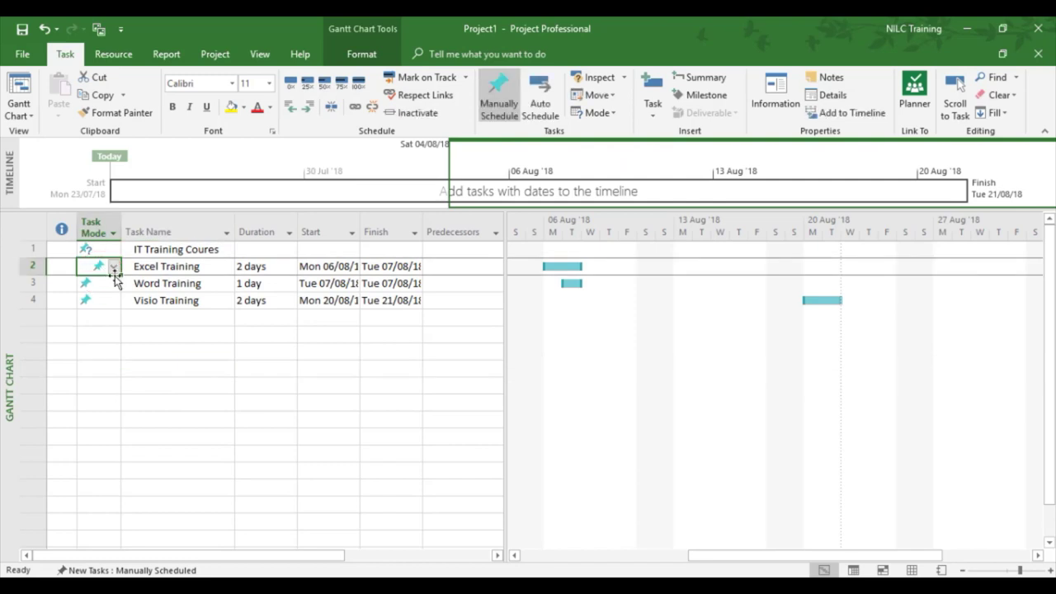
pyautogui.click(113, 266)
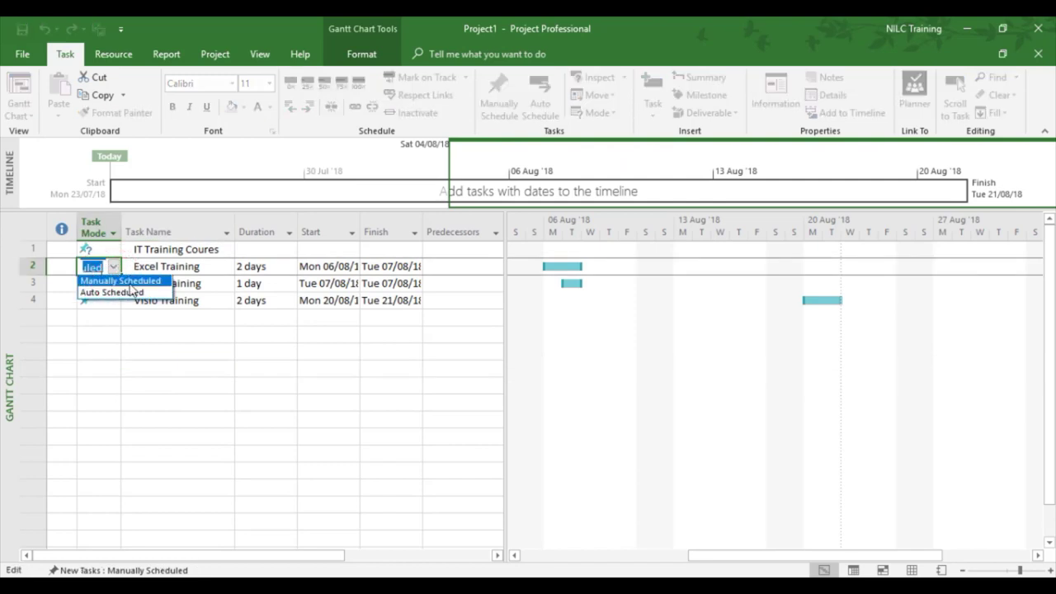
pyautogui.click(169, 331)
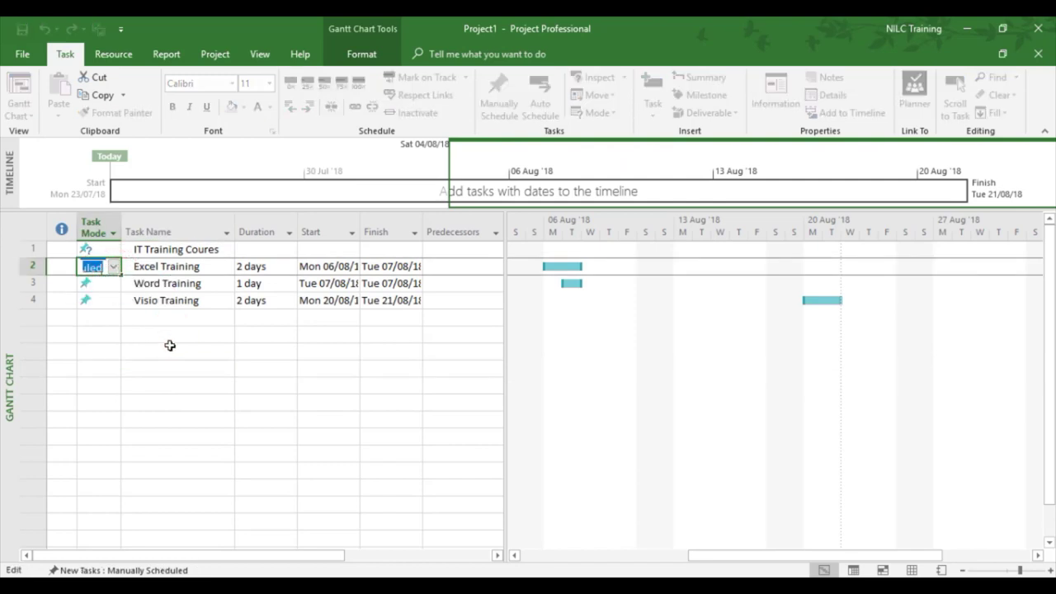
pyautogui.click(158, 342)
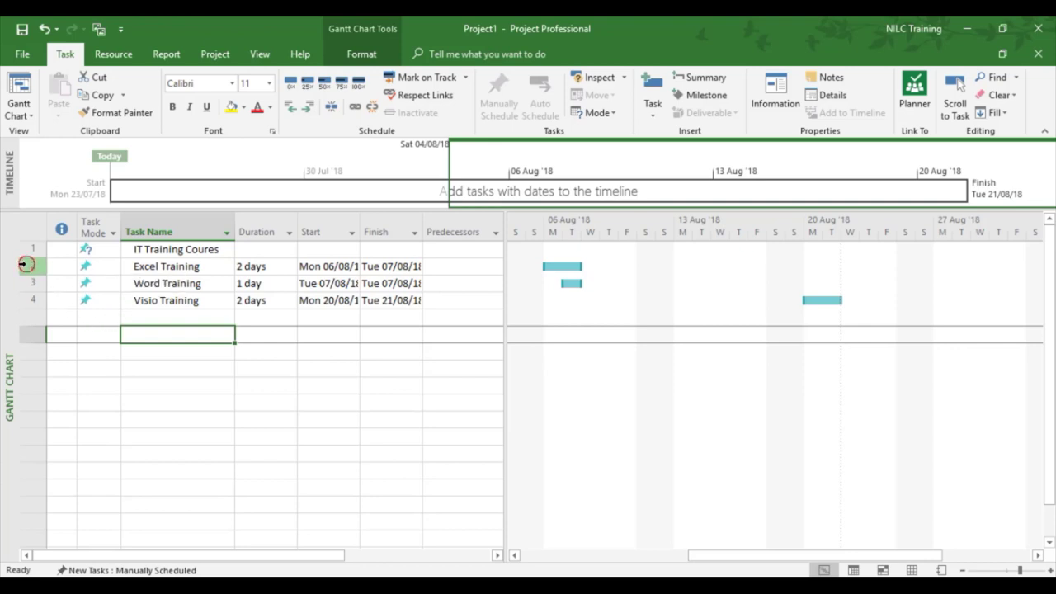
# Step: Indent the Excel Training, Word Training and Visio Training tasks as subtasks of IT Training Coures
pyautogui.moveTo(25, 264); pyautogui.dragTo(28, 298)
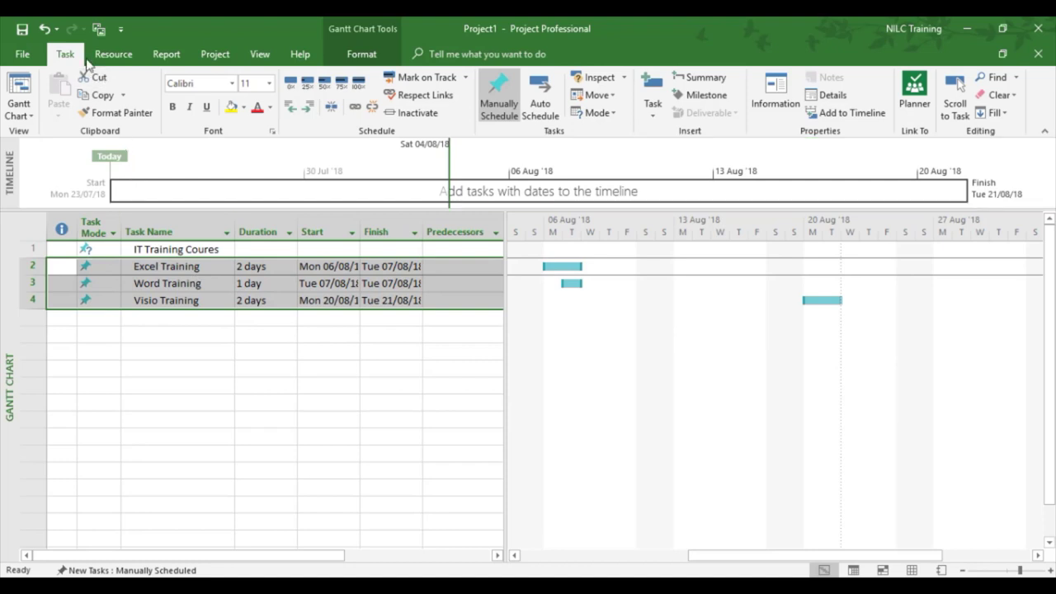
pyautogui.click(312, 113)
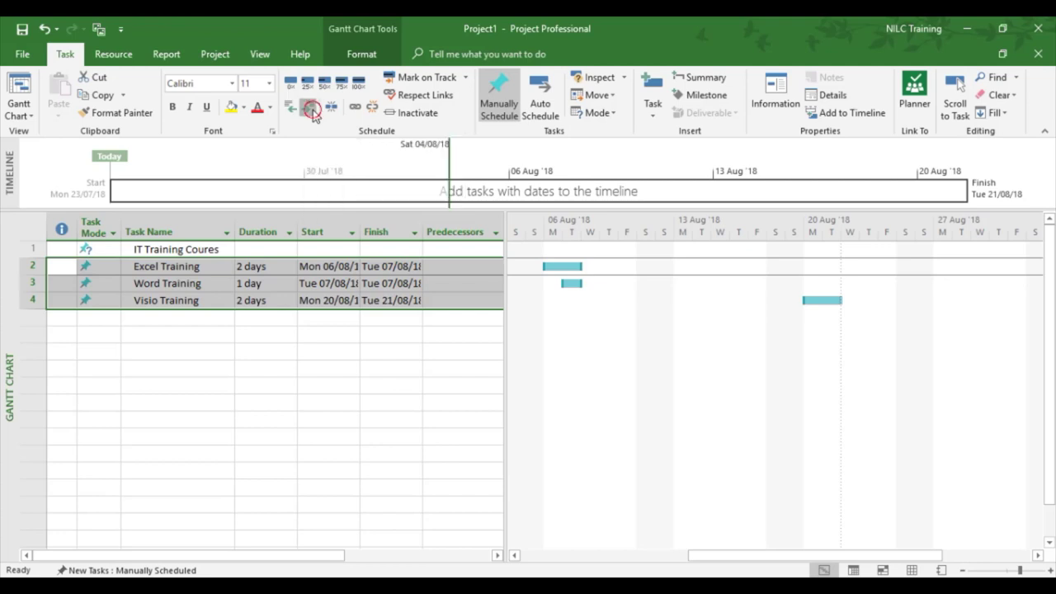
pyautogui.click(214, 391)
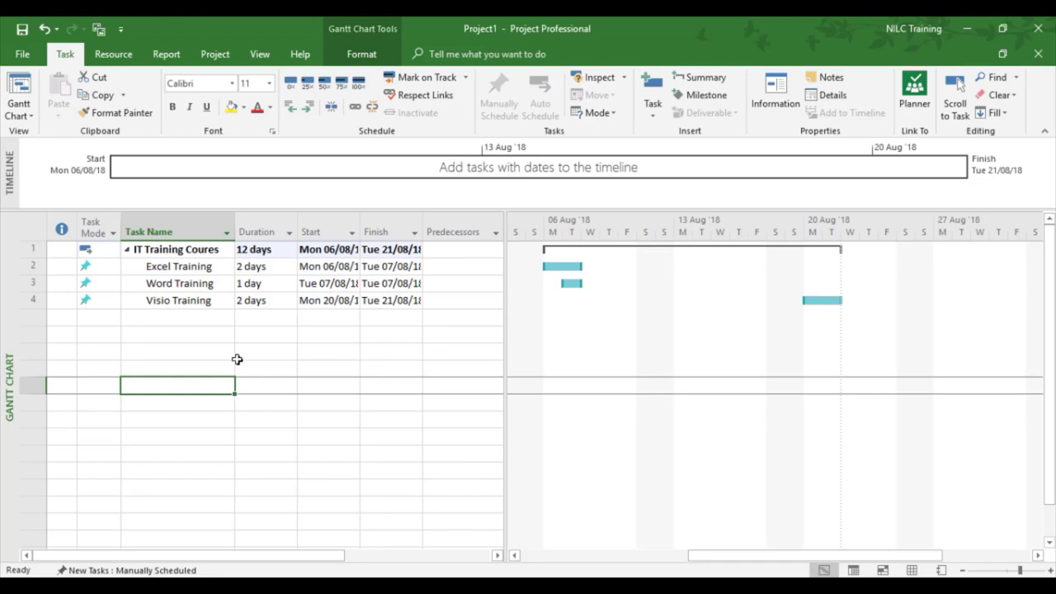
# Step: Check the task mode choices for the IT Training Coures summary task without changing its mode
pyautogui.click(106, 250)
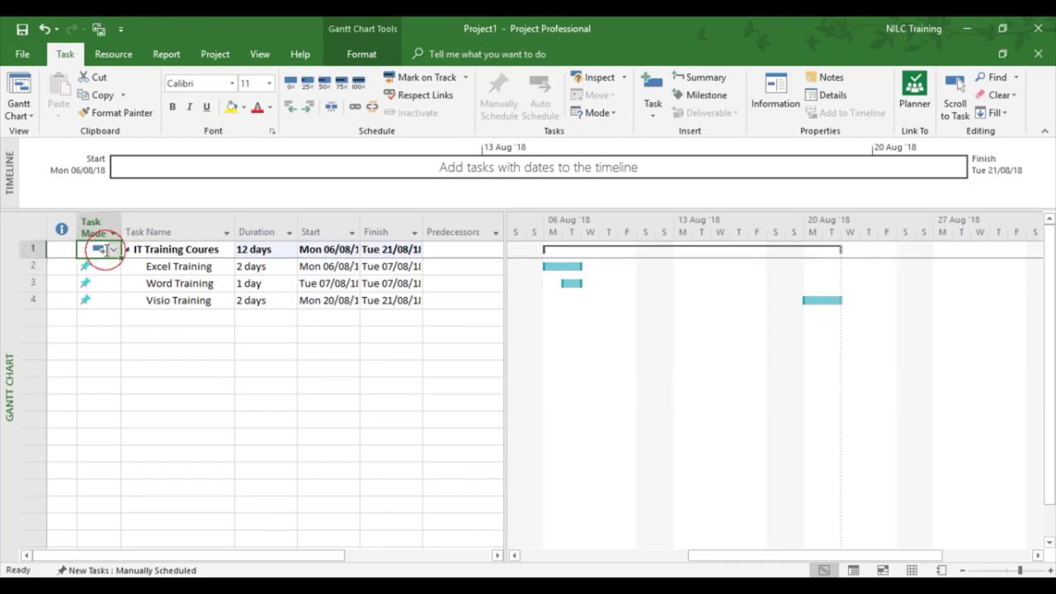
pyautogui.click(114, 250)
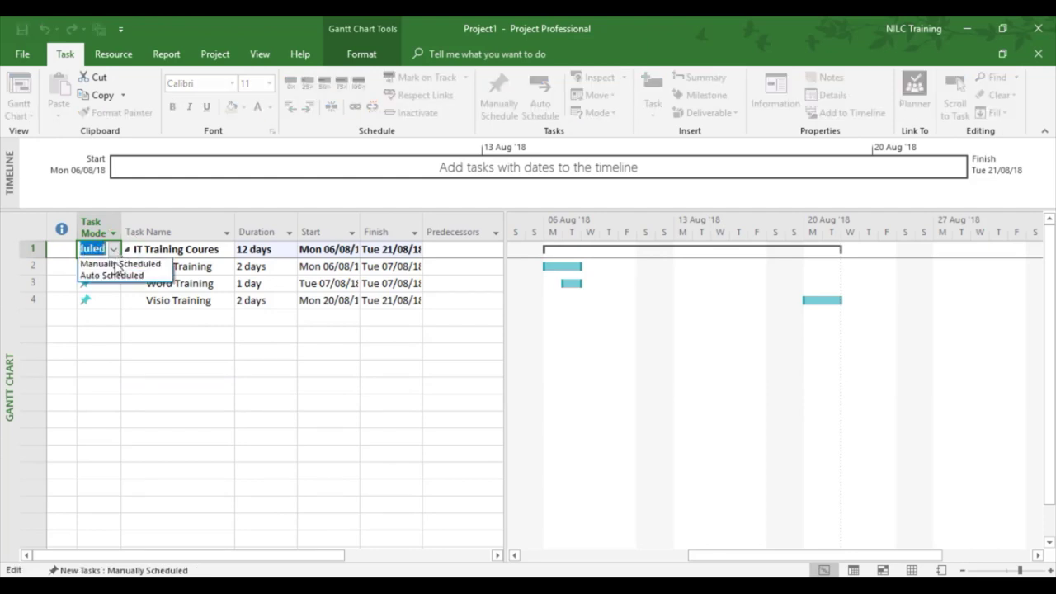
pyautogui.click(100, 327)
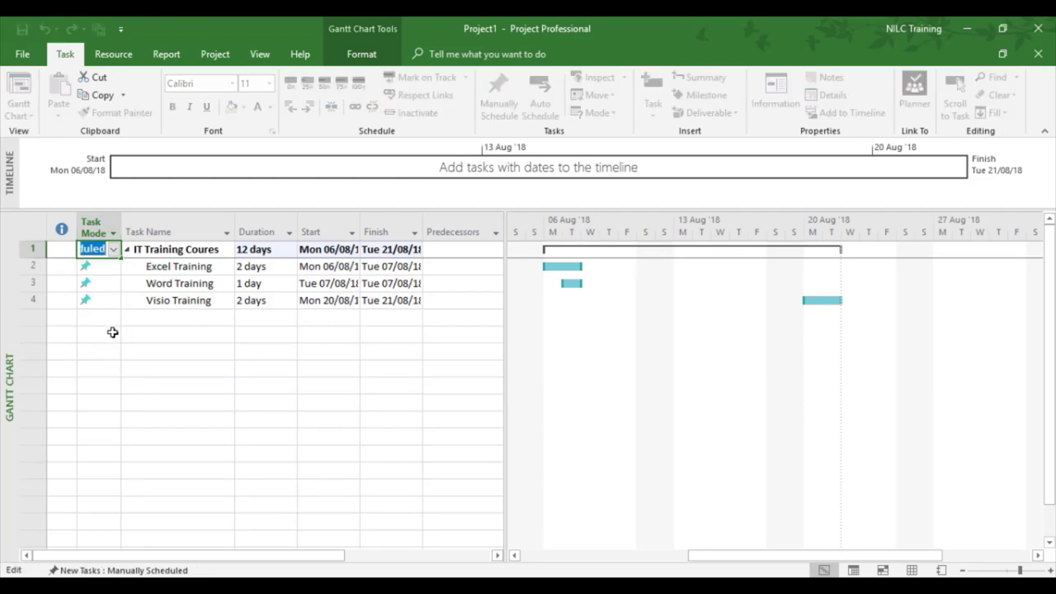
pyautogui.click(156, 332)
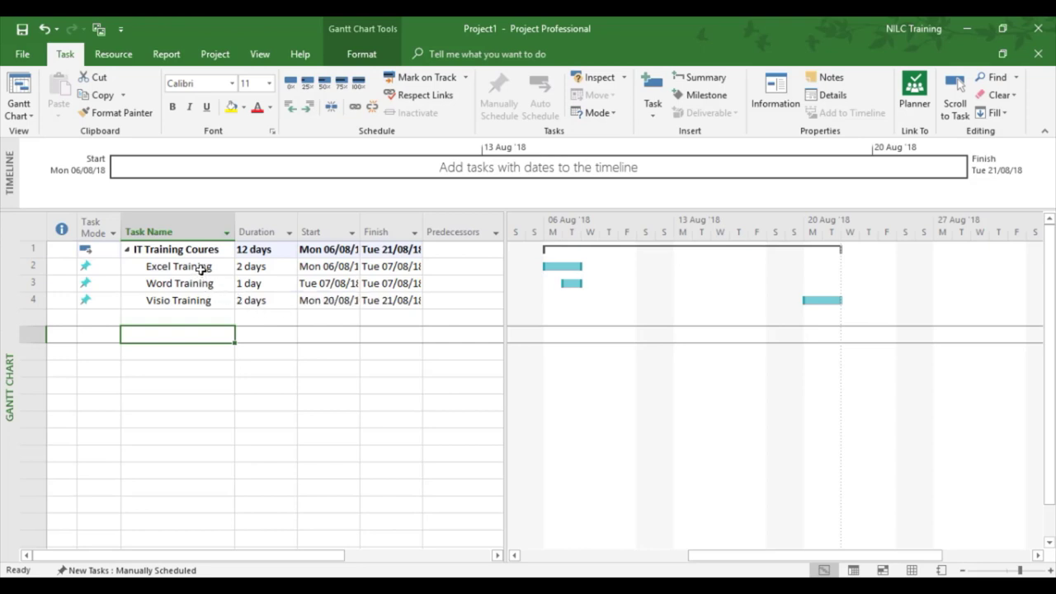
# Step: Review the advanced constraint settings in the Excel Training task's information, leaving them unchanged
pyautogui.click(201, 269)
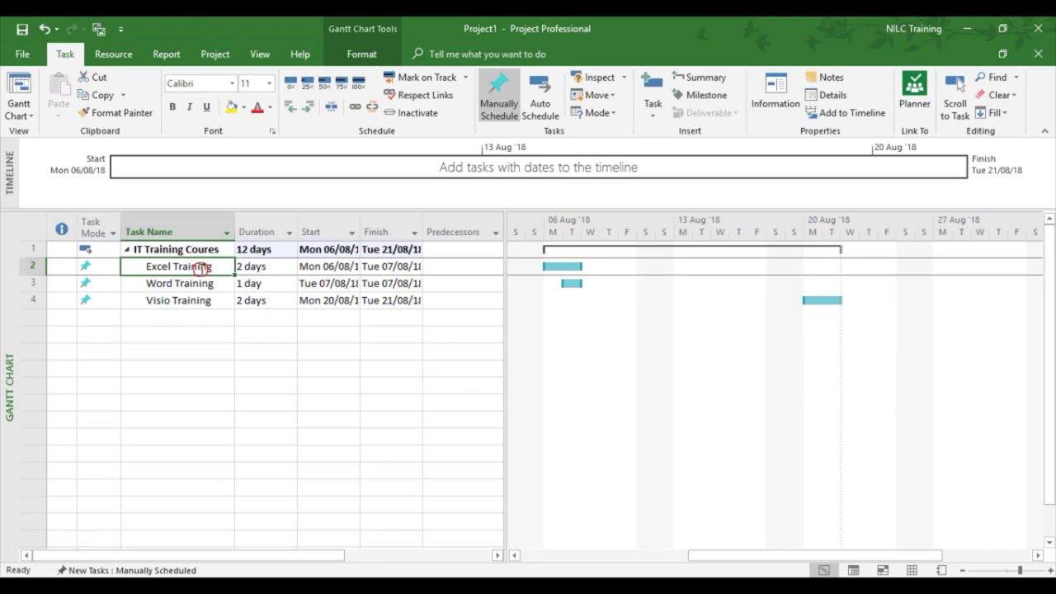
pyautogui.doubleClick(201, 269)
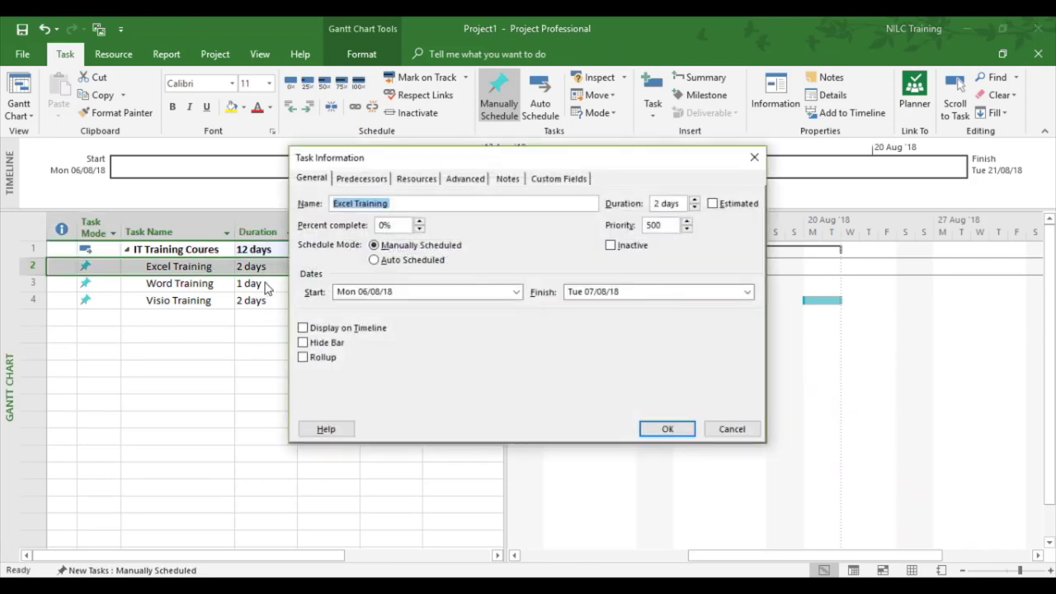
pyautogui.click(466, 180)
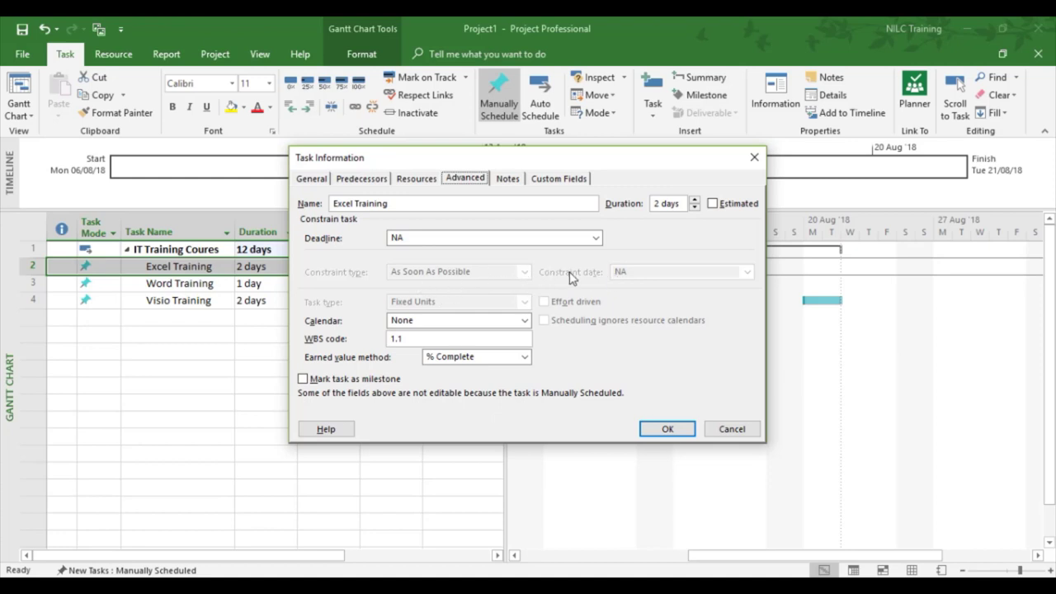
pyautogui.click(732, 429)
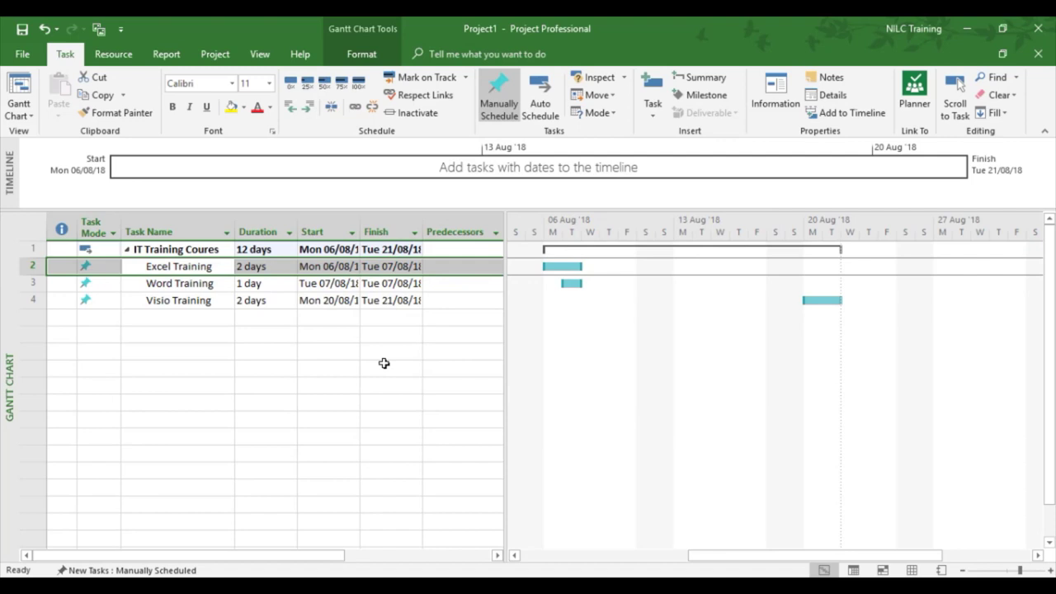
# Step: Set the start date of the Excel Training task to Mon 13/08/18
pyautogui.click(324, 269)
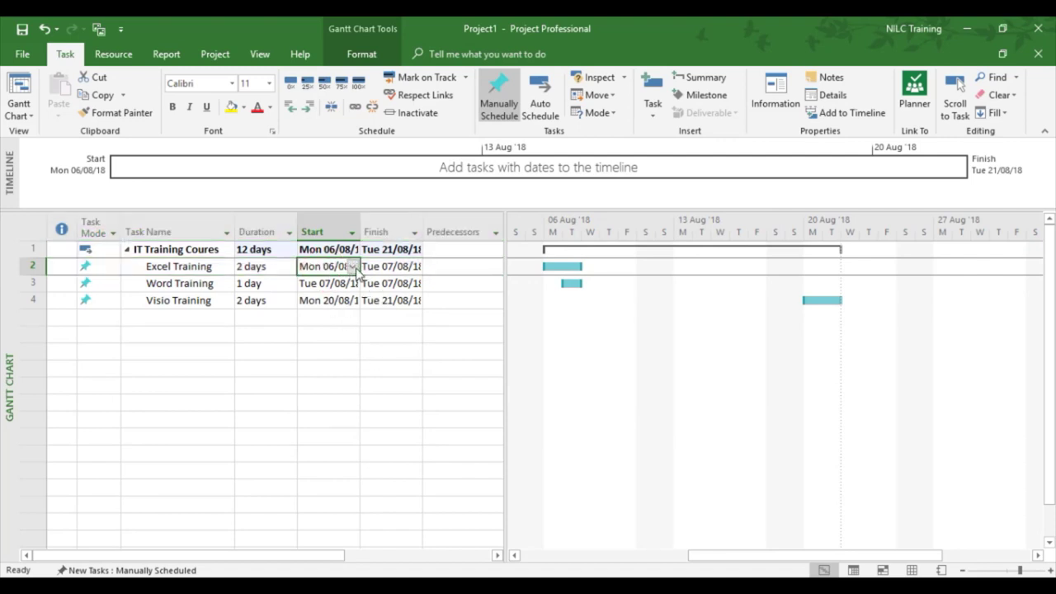
pyautogui.click(352, 267)
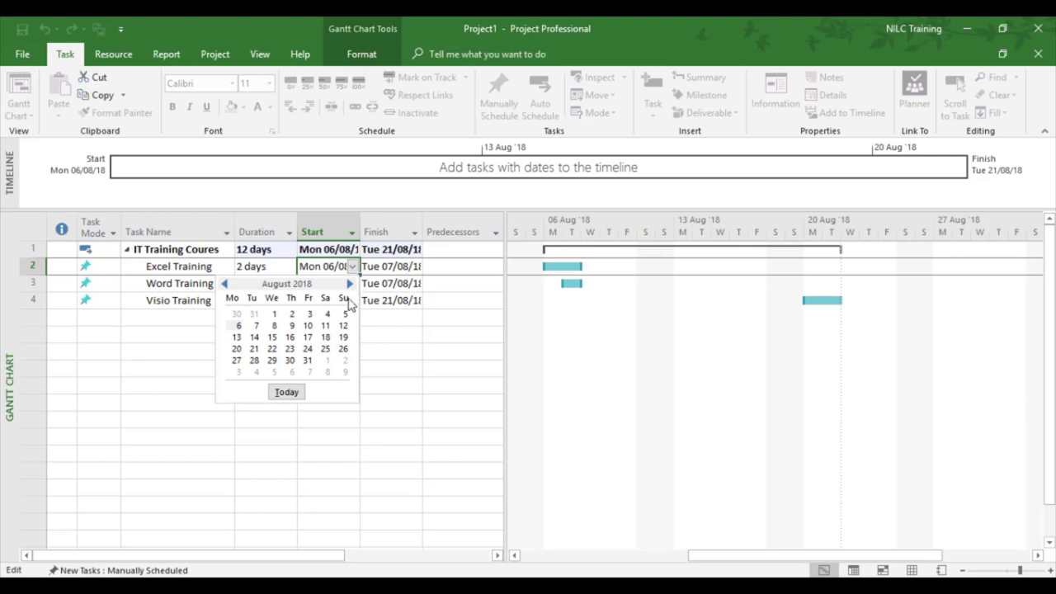
pyautogui.click(237, 336)
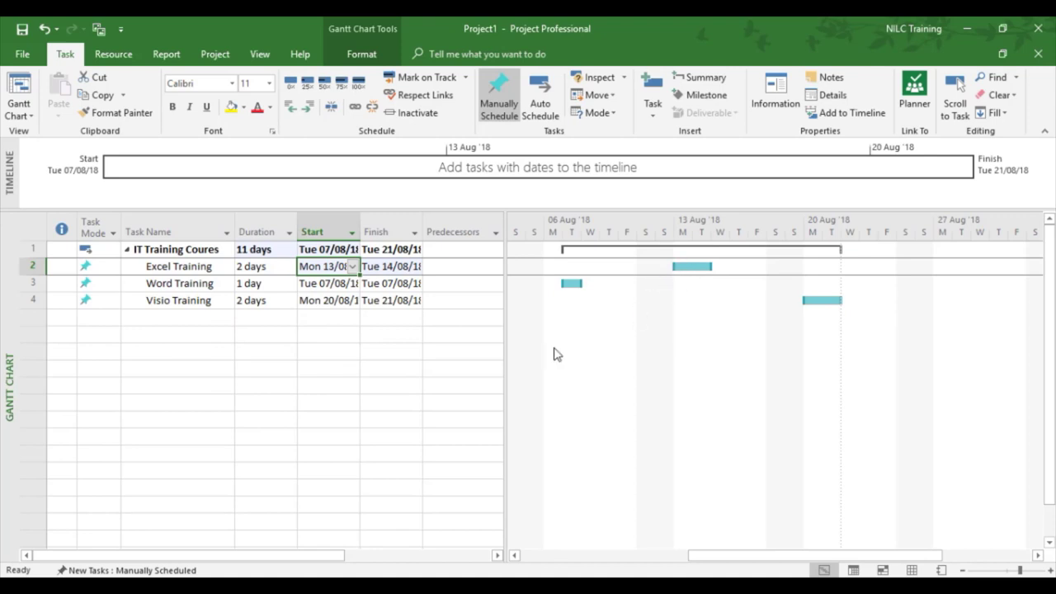
# Step: Recheck the constraint type and date in the Excel Training task's advanced information, then close it
pyautogui.click(136, 322)
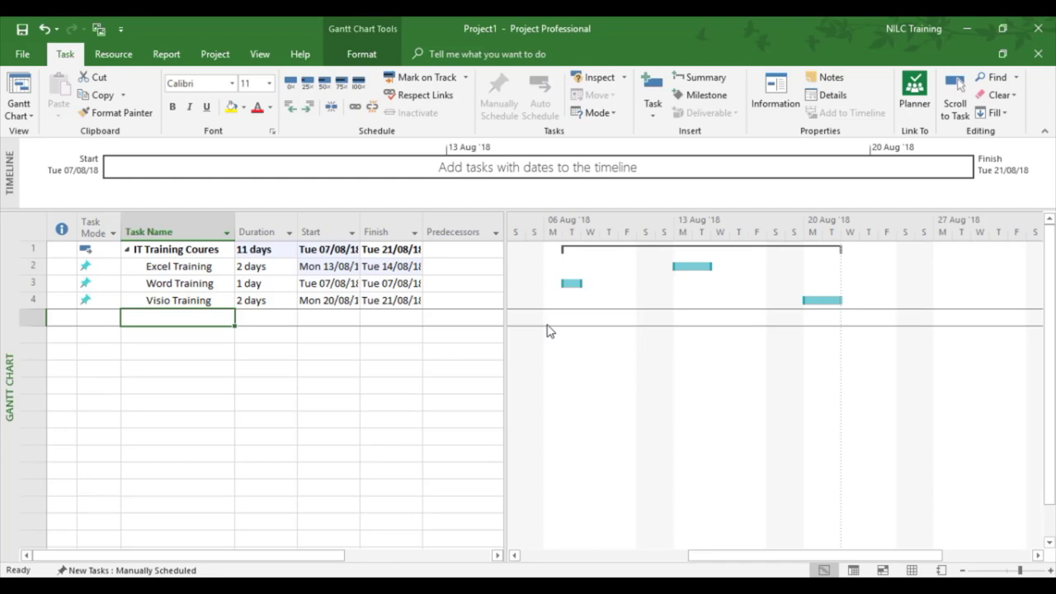
pyautogui.doubleClick(181, 270)
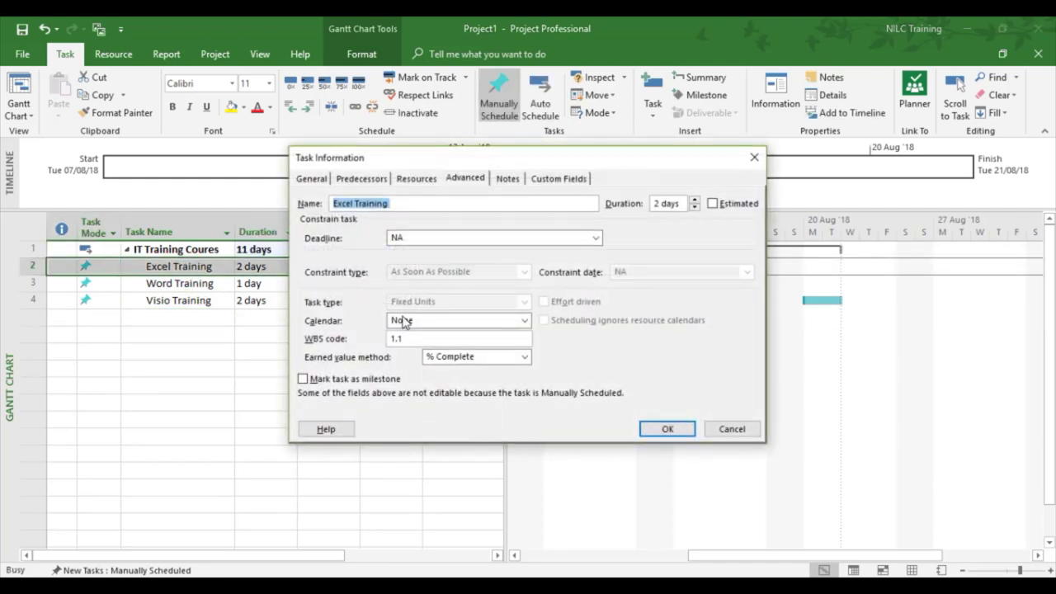
pyautogui.click(753, 159)
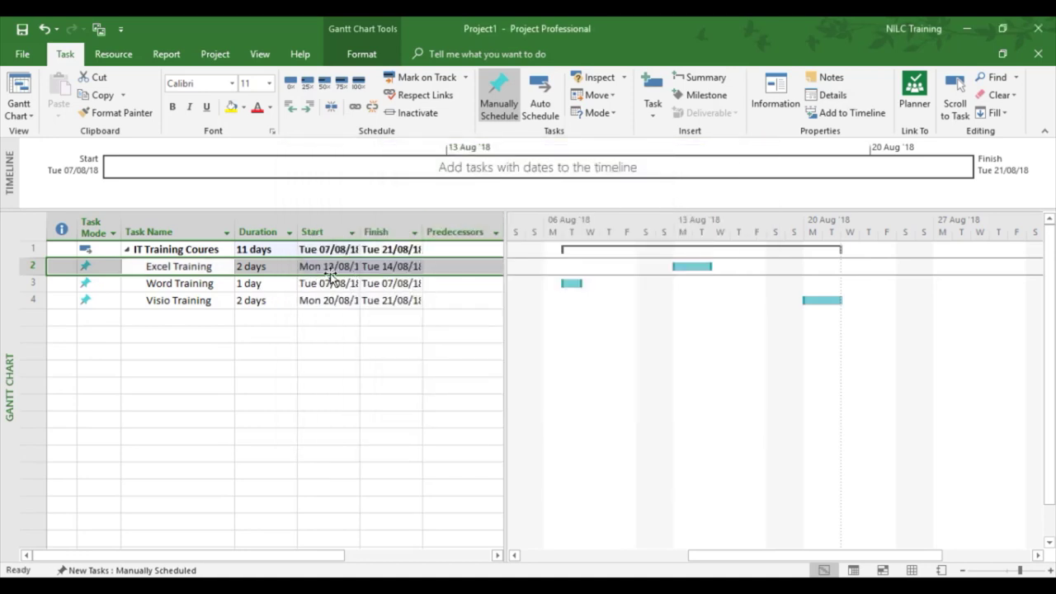
# Step: Set the start date of the Excel Training task to Mon 03/09/18
pyautogui.click(327, 268)
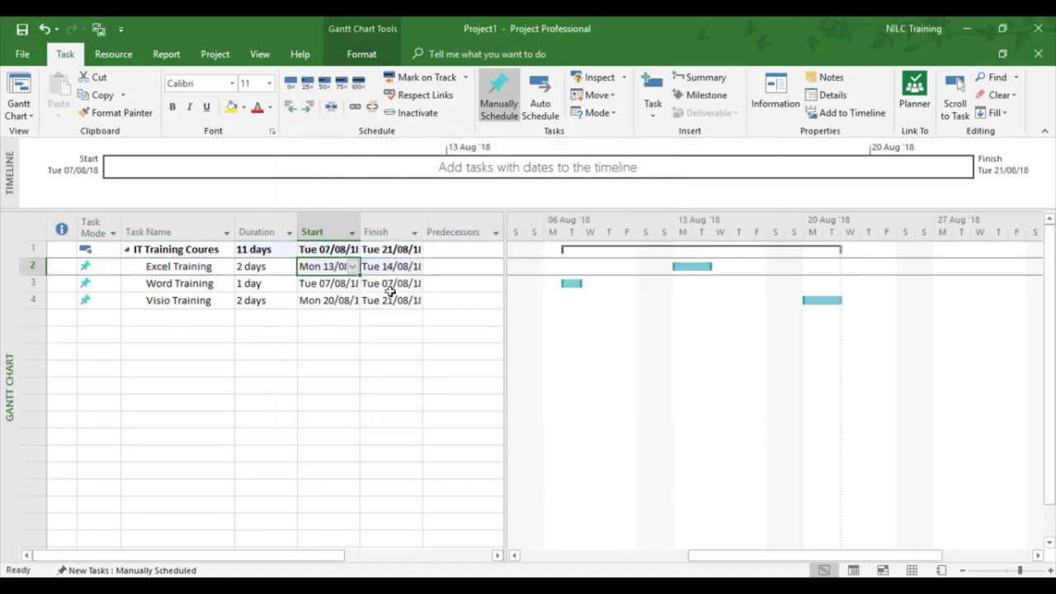
pyautogui.click(353, 268)
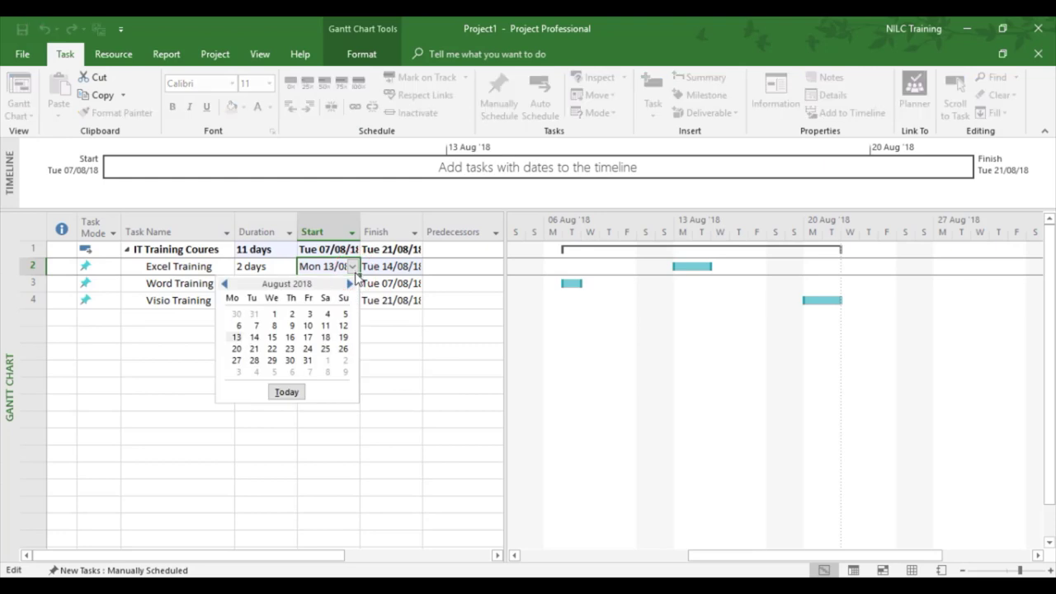
pyautogui.click(234, 372)
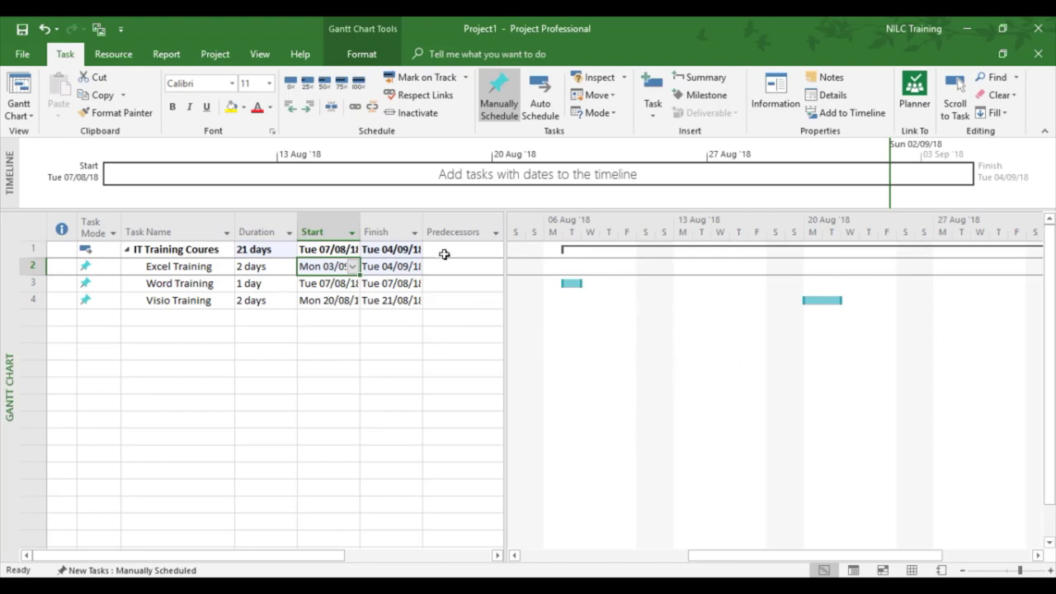
# Step: Set the Excel Training task's start date back to Mon 06/08/18
pyautogui.click(353, 268)
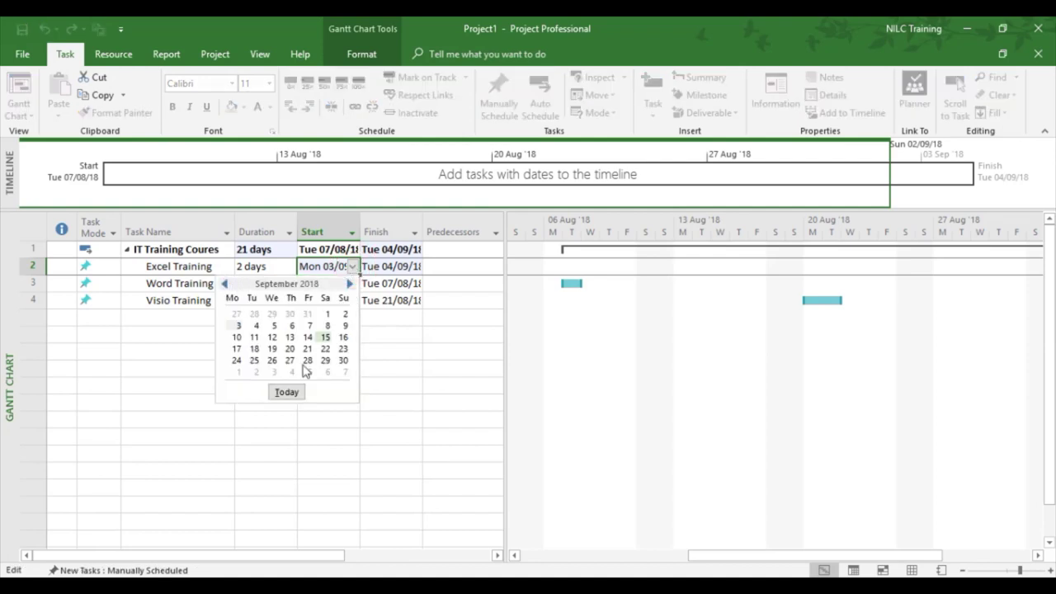
pyautogui.click(215, 435)
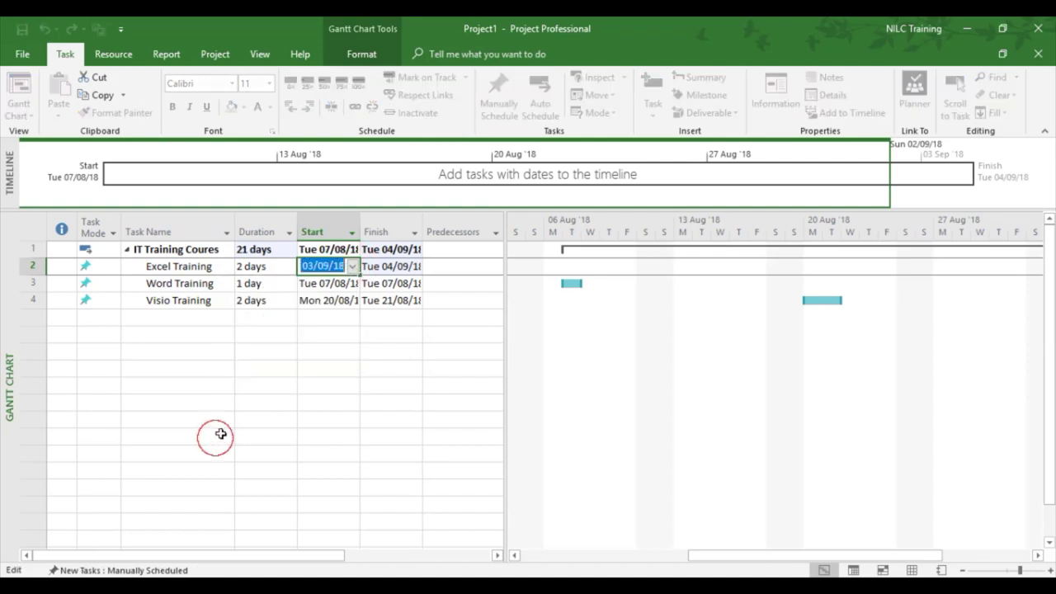
pyautogui.click(353, 267)
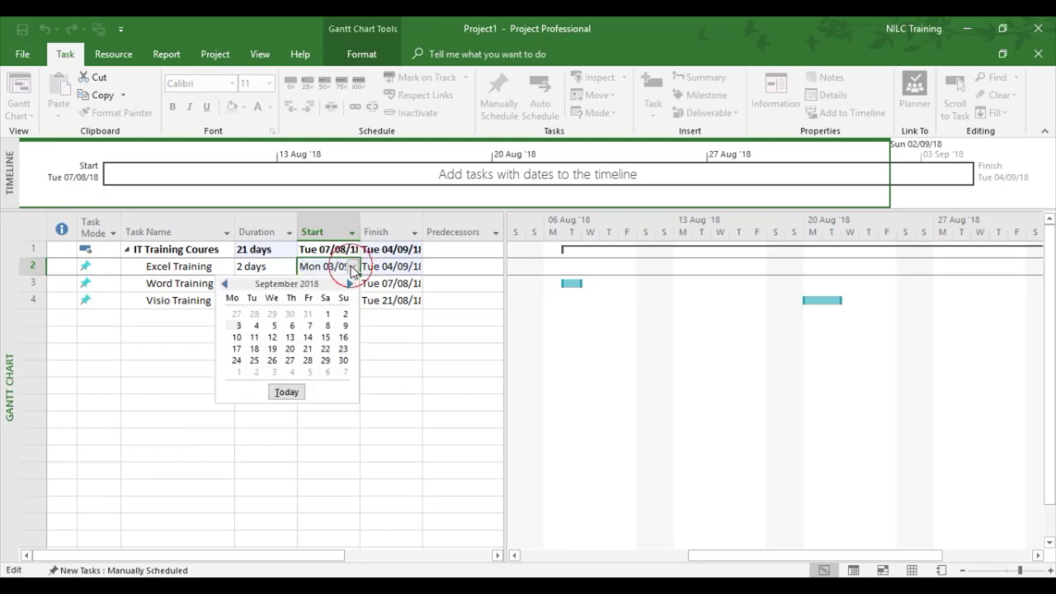
pyautogui.click(224, 283)
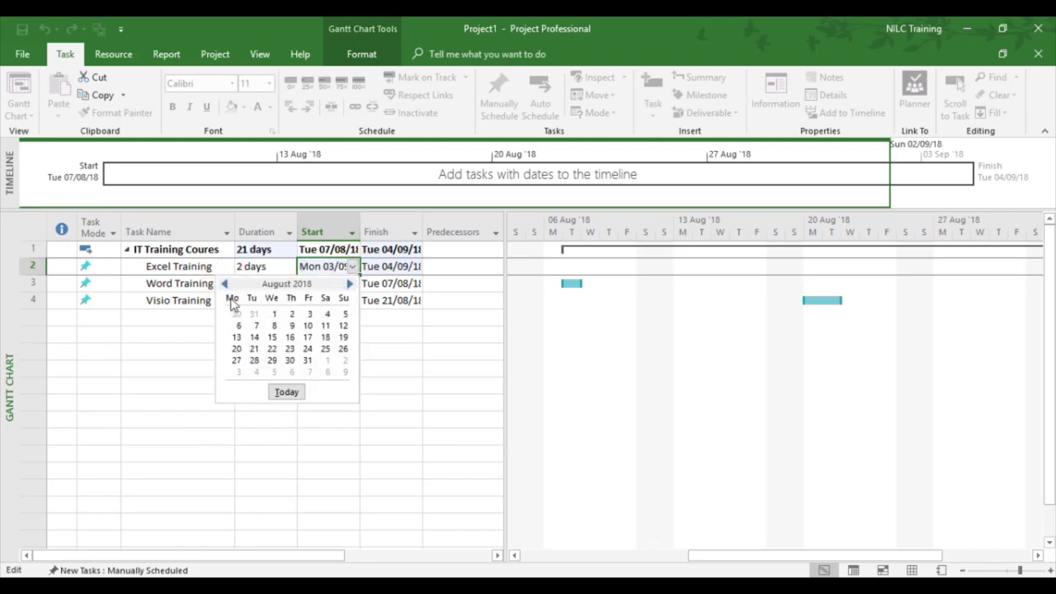
pyautogui.click(239, 326)
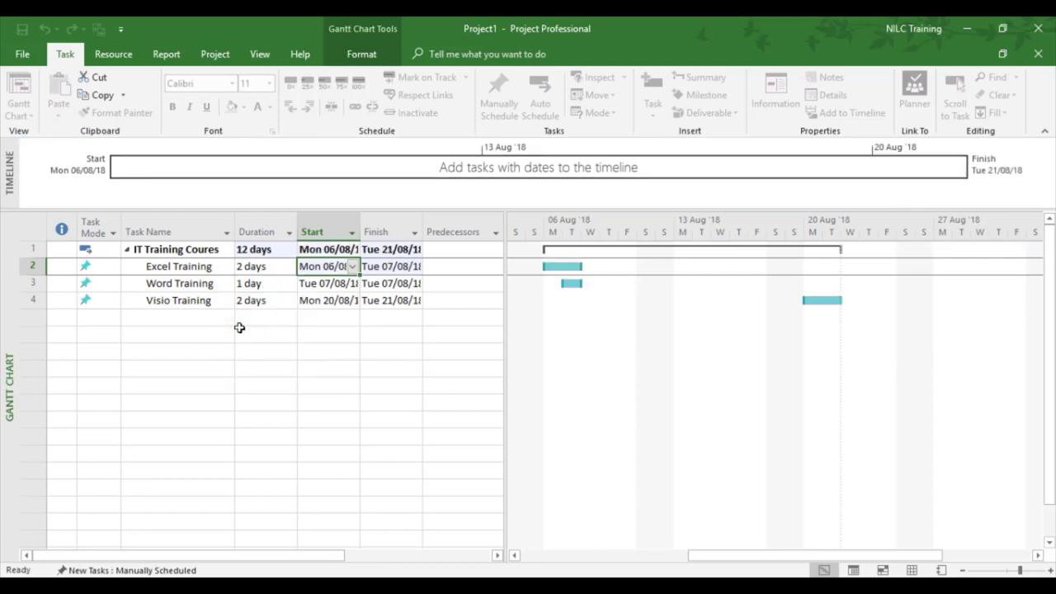
# Step: Examine the start and finish dates of the IT Training Coures summary task
pyautogui.click(289, 369)
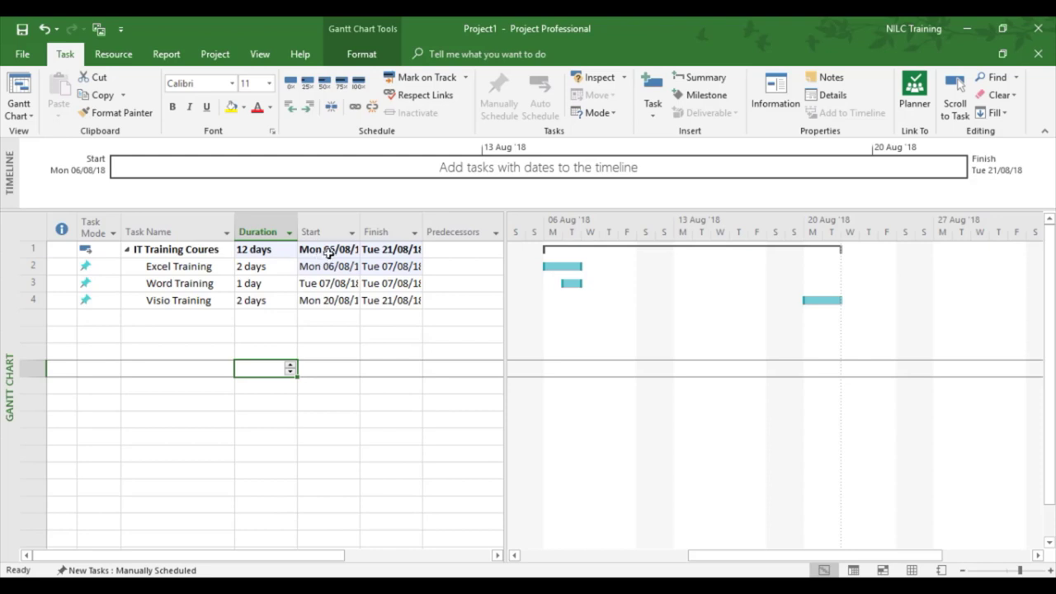
pyautogui.click(386, 250)
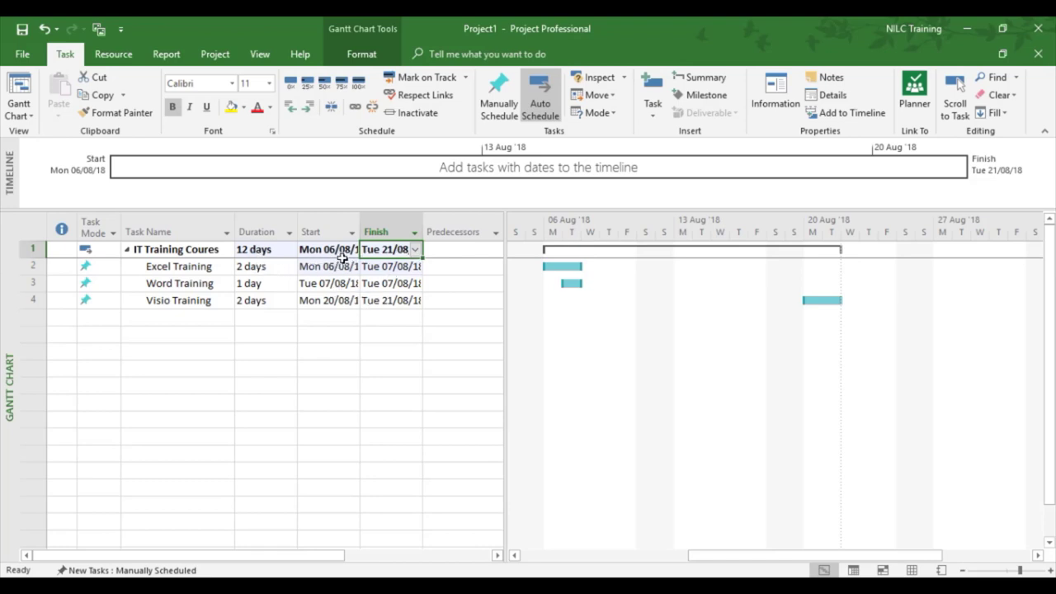
# Step: Set the finish date of the IT Training Coures summary task to Mon 27/08/18
pyautogui.click(415, 250)
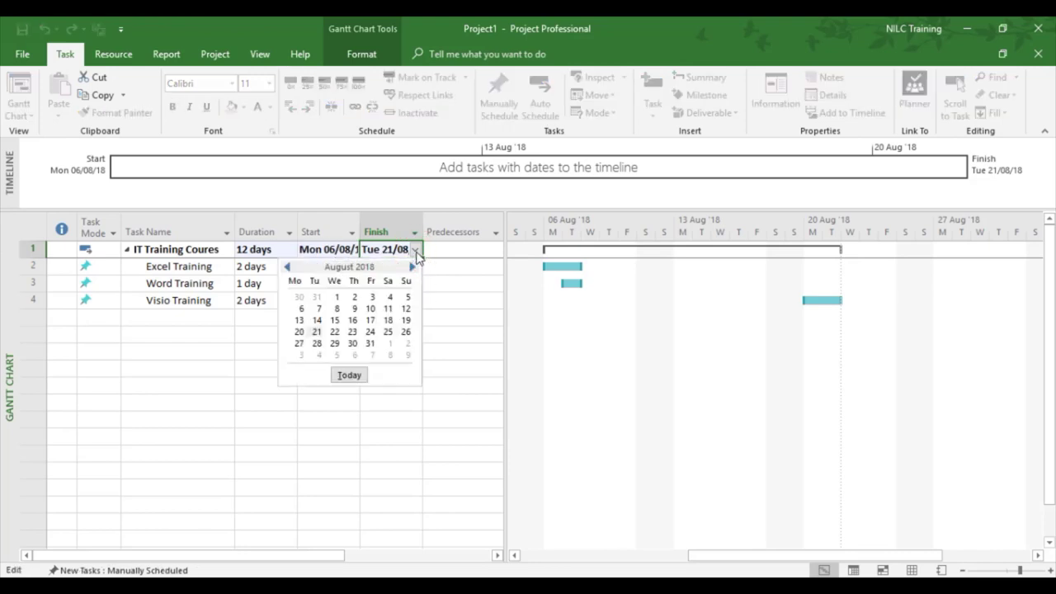
pyautogui.click(299, 345)
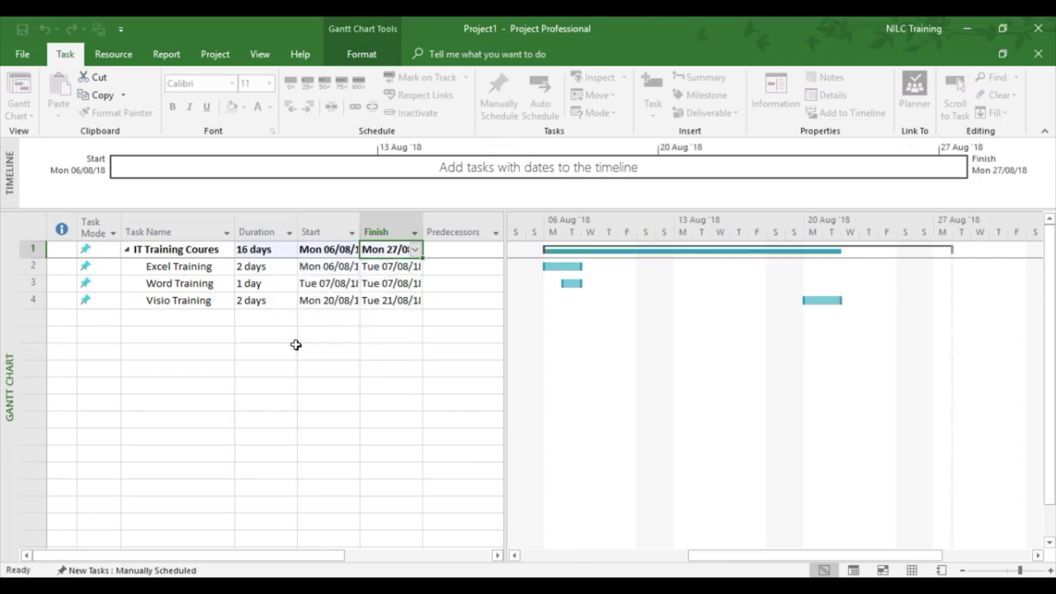
pyautogui.click(278, 353)
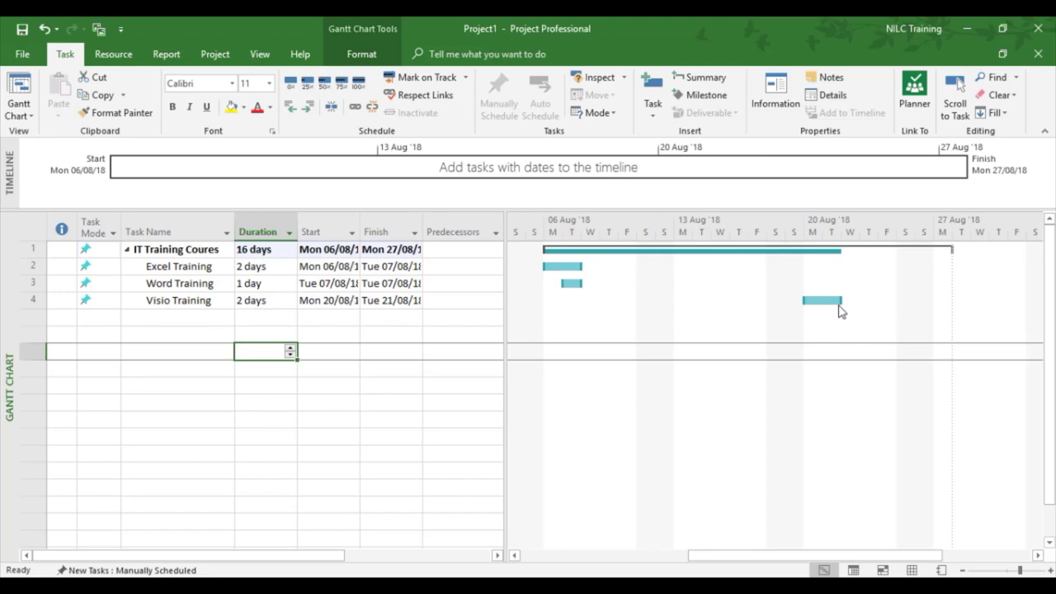
# Step: Set the Visio Training task's finish date to Tue 04/09/18 and inspect how its bar extends past the summary task's finish
pyautogui.click(389, 300)
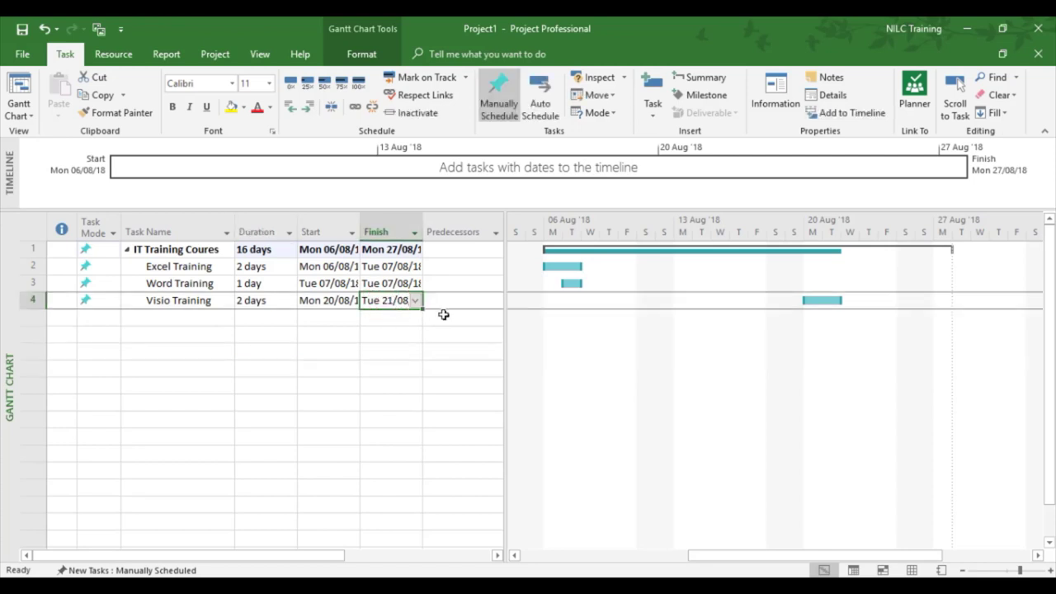
pyautogui.click(416, 301)
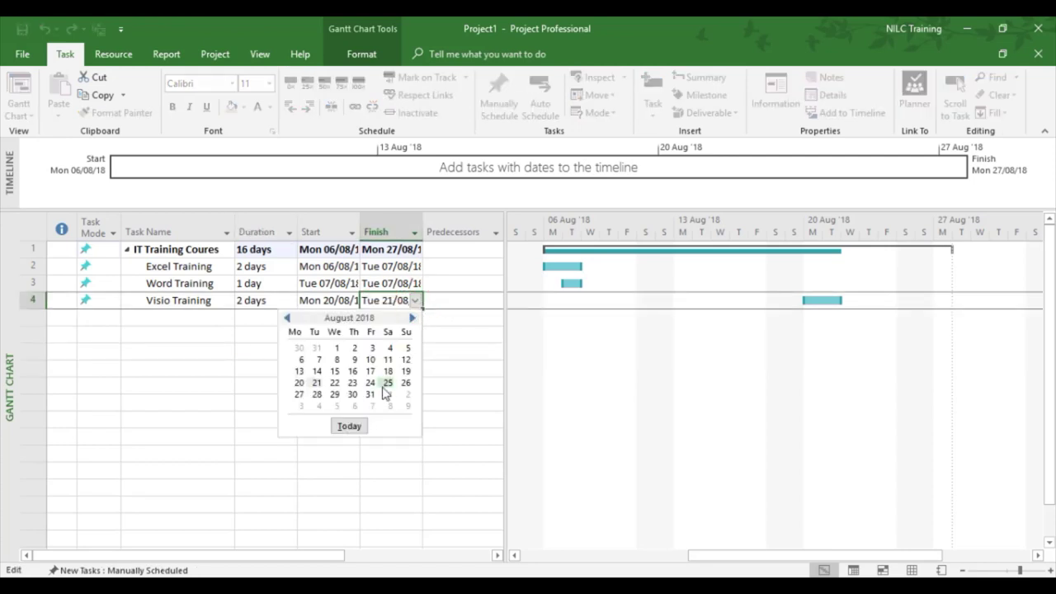
pyautogui.click(317, 407)
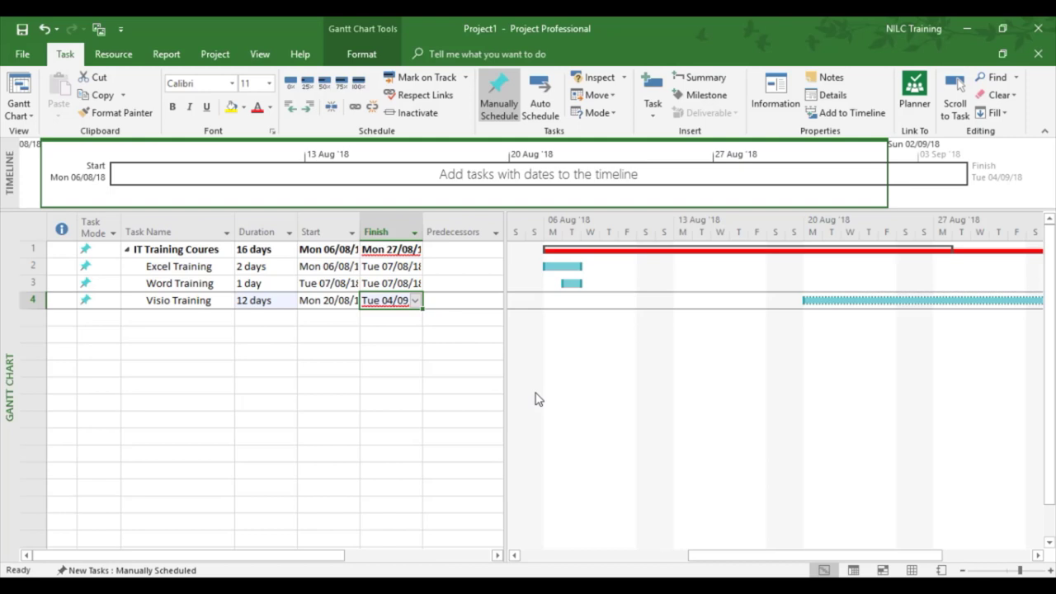
pyautogui.click(1038, 556)
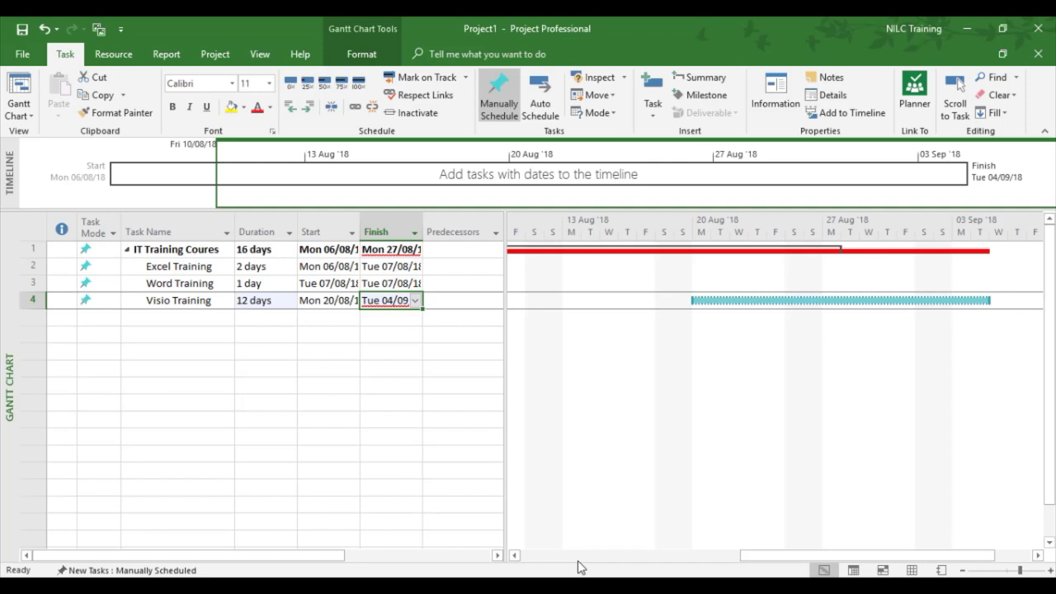
pyautogui.click(514, 556)
pyautogui.click(516, 556)
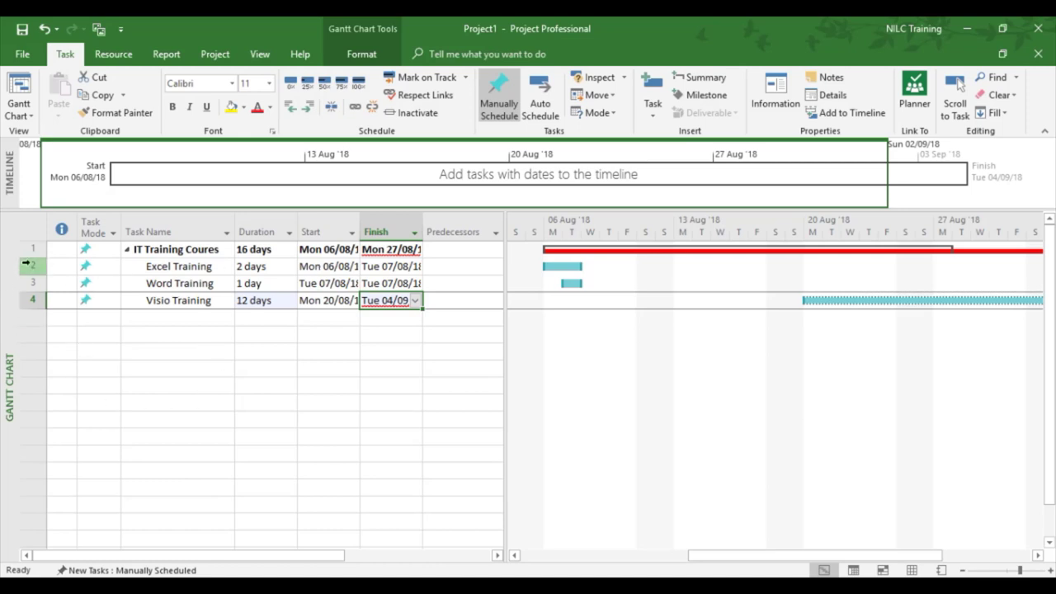
# Step: Outdent the Excel, Word and Visio Training tasks to ungroup them from IT Training Coures
pyautogui.moveTo(23, 266); pyautogui.dragTo(28, 300)
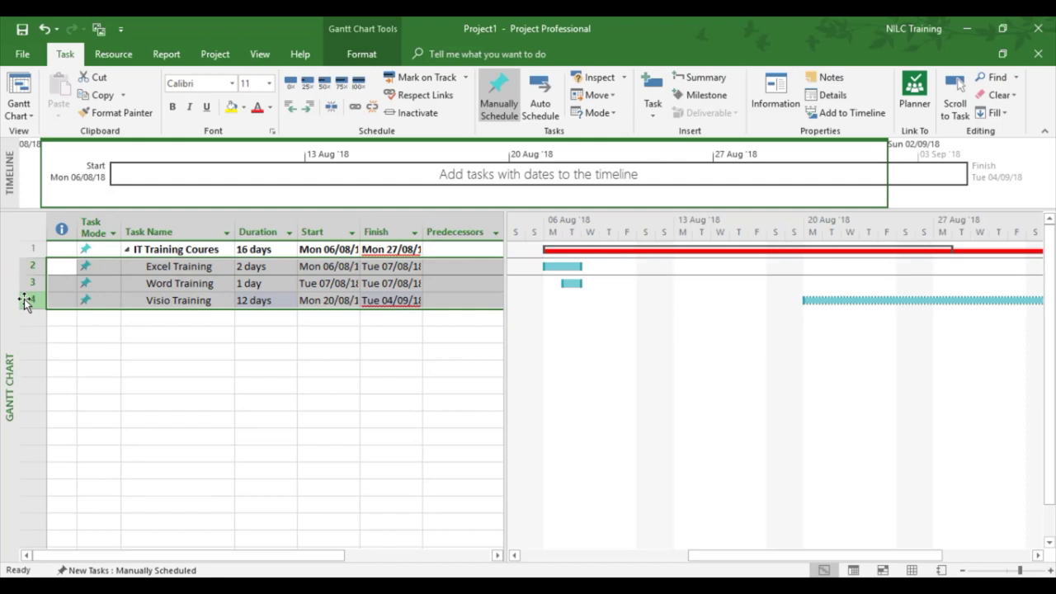
pyautogui.click(290, 110)
pyautogui.click(239, 368)
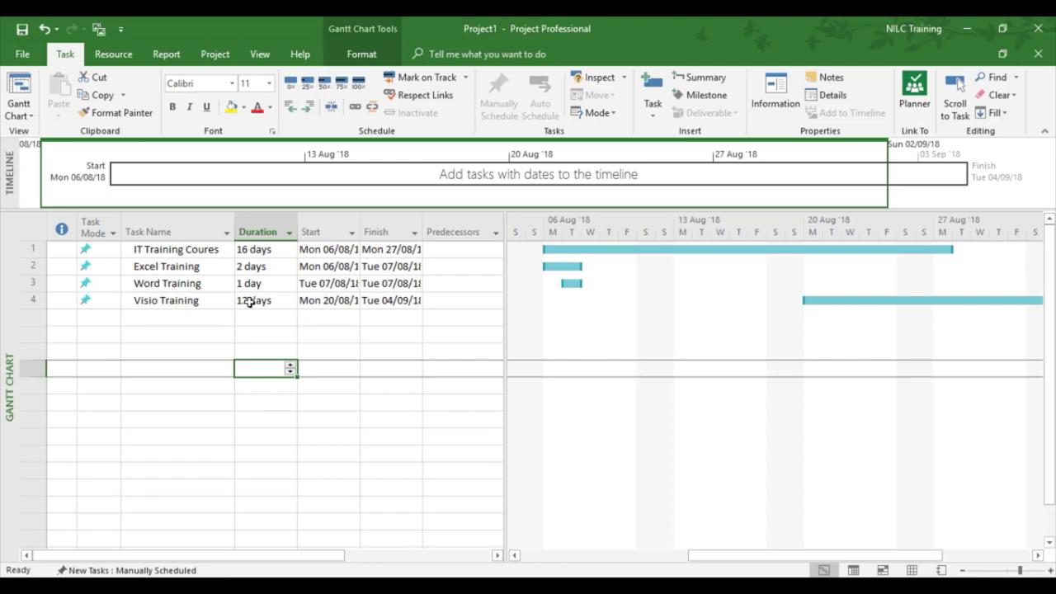
# Step: Set the Visio Training task's duration to 2 days
pyautogui.click(249, 302)
pyautogui.write('2')
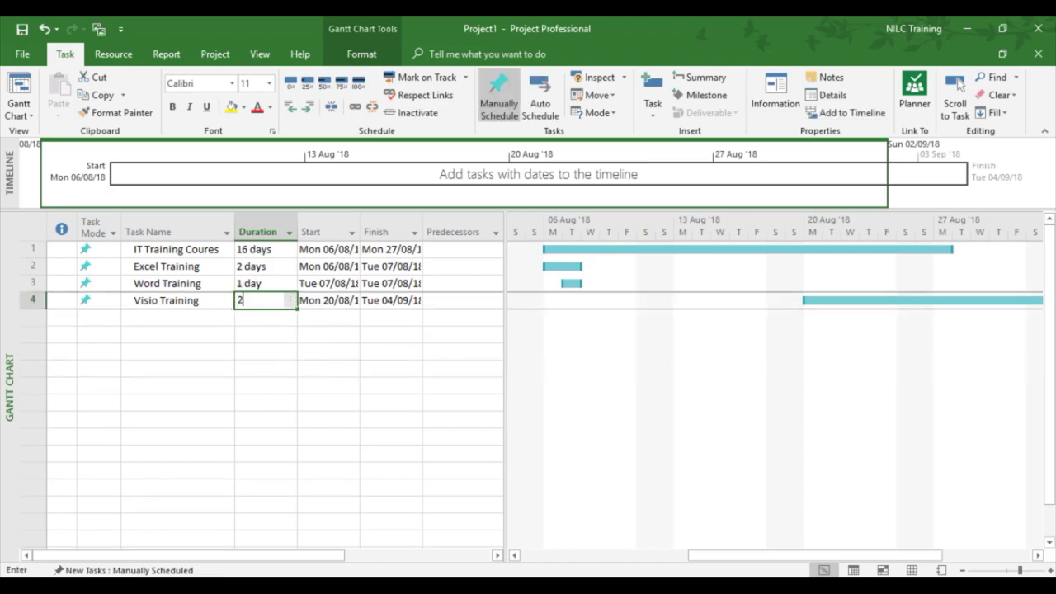
pyautogui.press('Return')
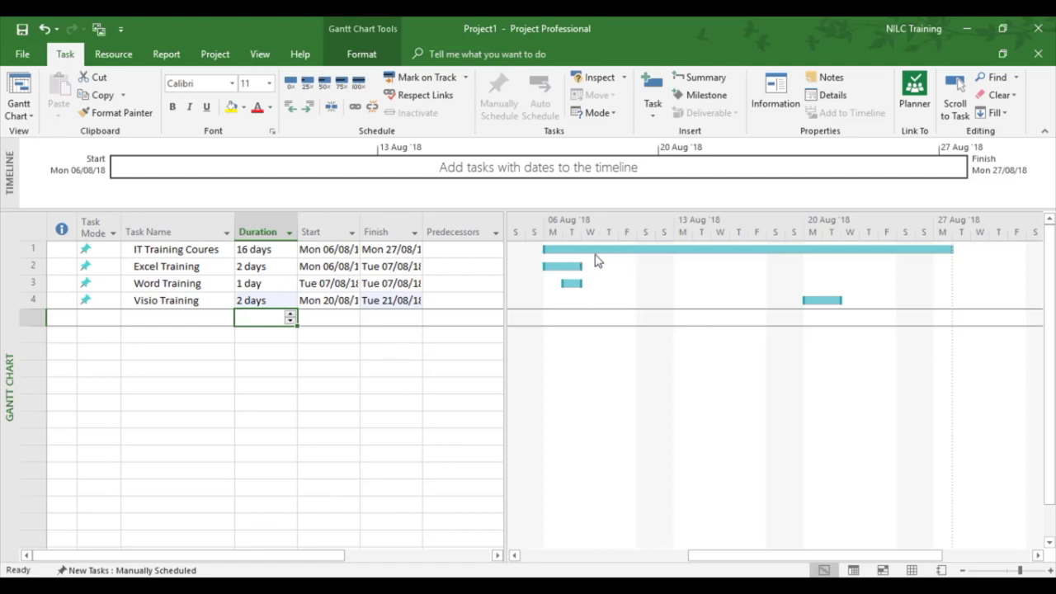
# Step: Change the task mode of IT Training Coures to Auto Scheduled
pyautogui.click(99, 249)
pyautogui.click(99, 249)
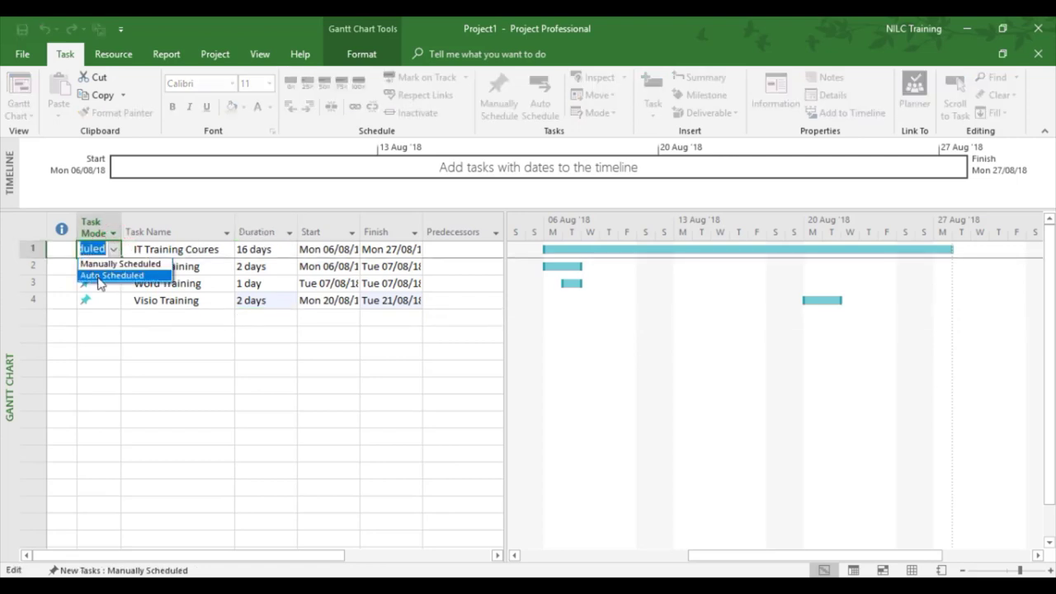
pyautogui.click(99, 275)
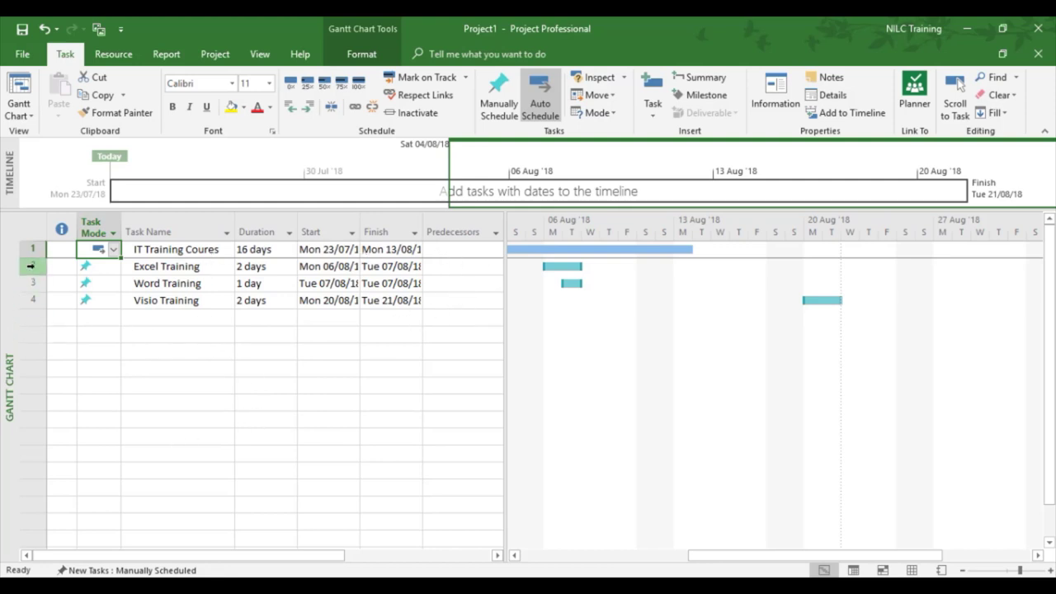
# Step: Indent the Excel, Word and Visio Training tasks as subtasks of IT Training Coures
pyautogui.moveTo(30, 266); pyautogui.dragTo(29, 299)
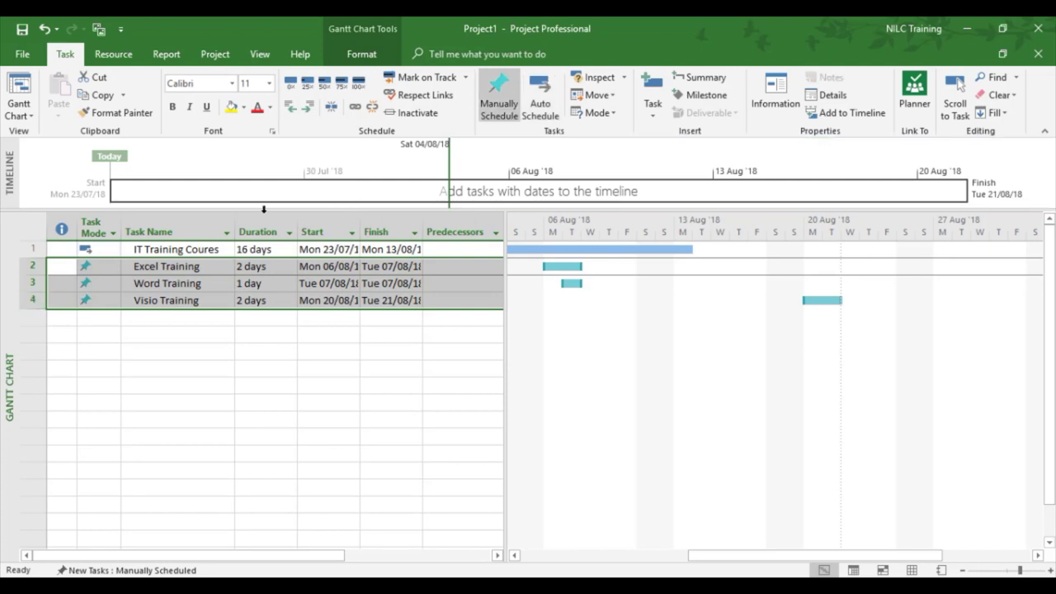
pyautogui.click(307, 108)
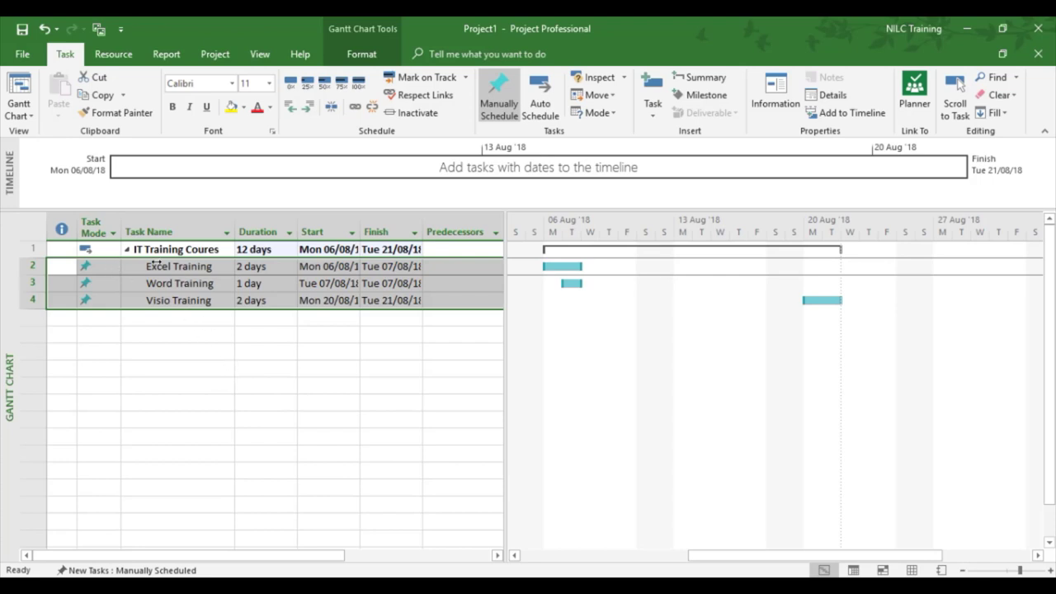
pyautogui.click(161, 332)
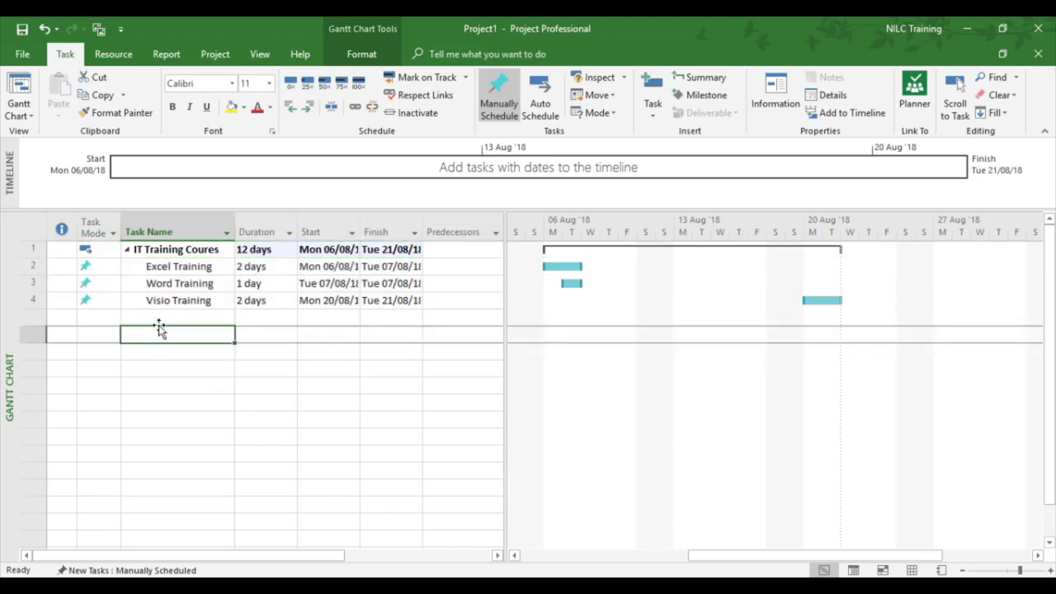